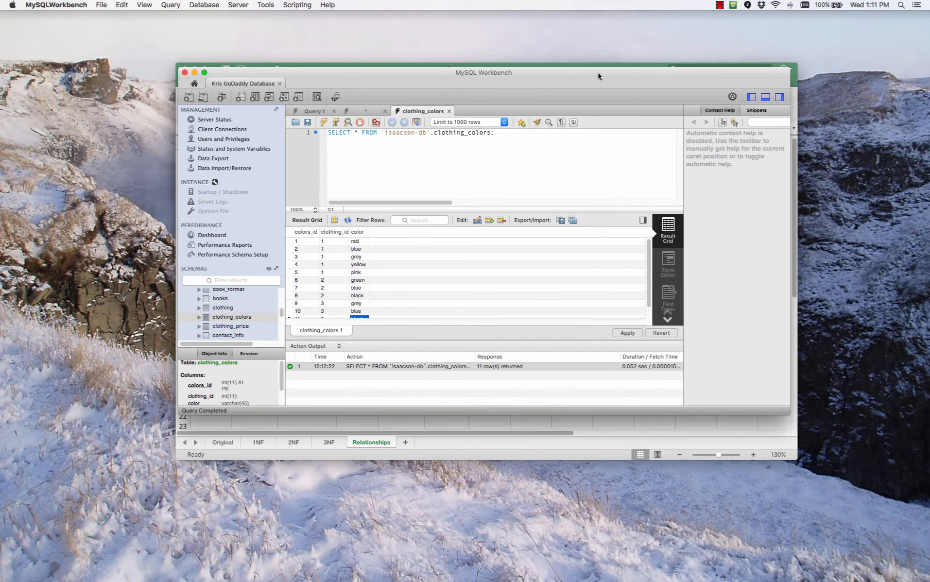
Move and resize the MySQL Workbench window so the normalization spreadsheet behind it can be seen alongside.
drag(598, 73, 728, 43)
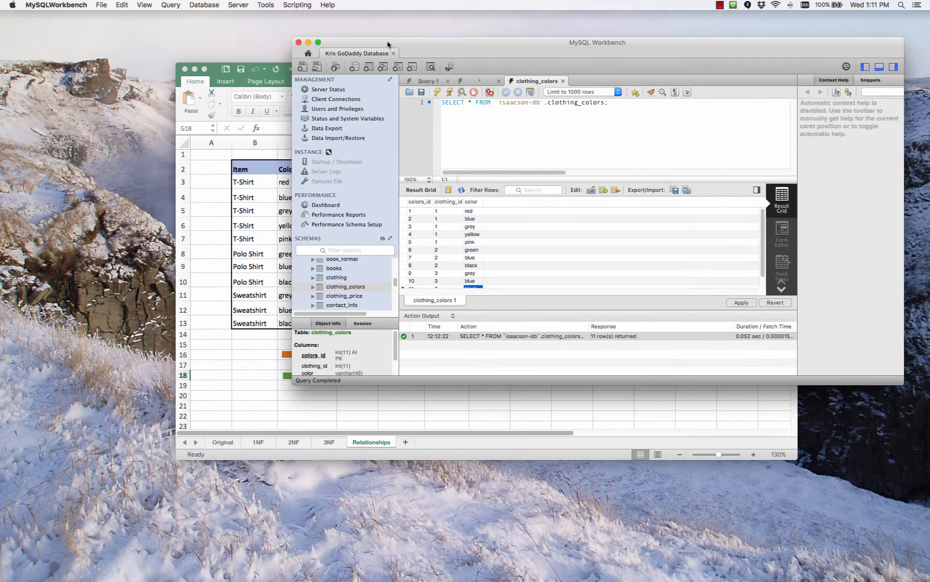
drag(905, 384, 834, 440)
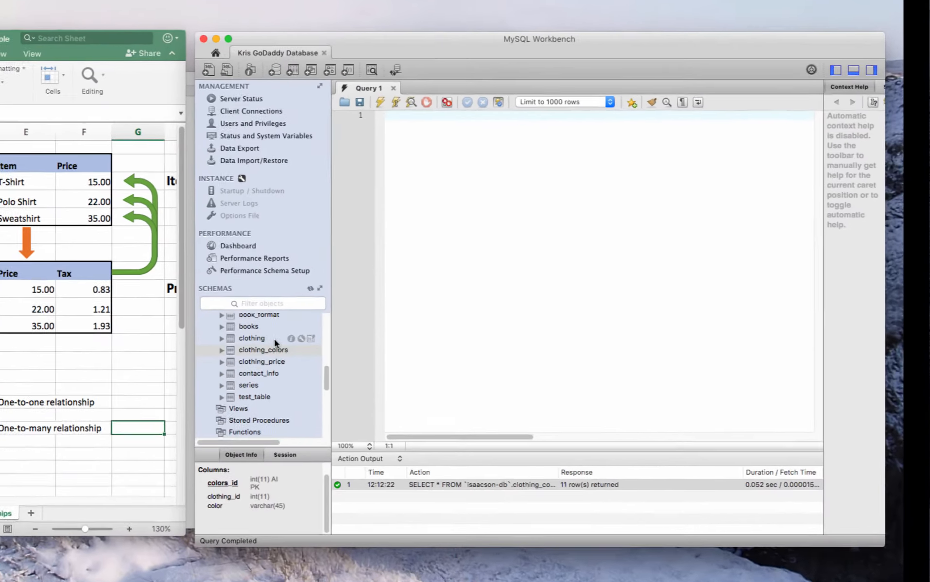
Find the isaacson-db schema's tables and open the definition of the clothing table.
scroll(398, 320, up, 4)
scroll(174, 402, up, 3)
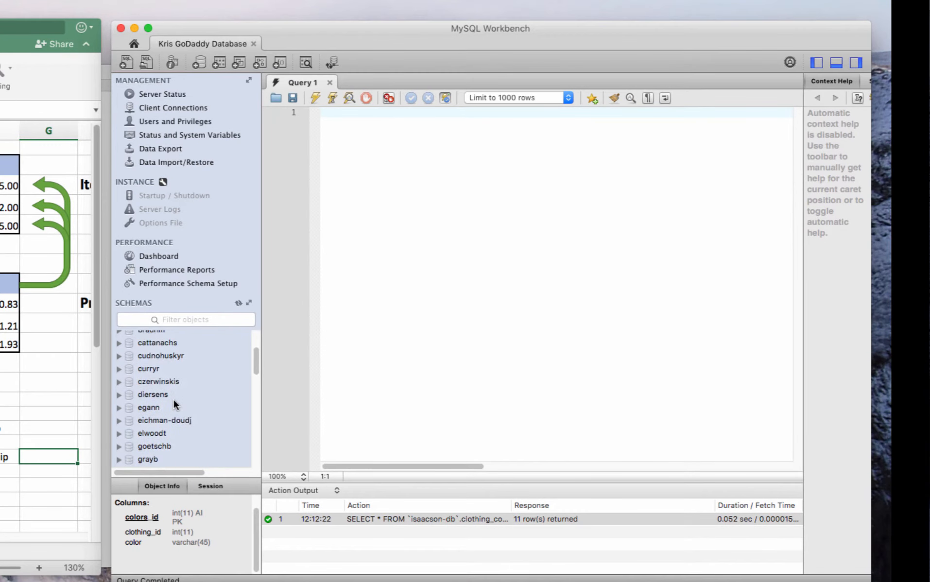
scroll(174, 402, down, 5)
scroll(175, 404, down, 1)
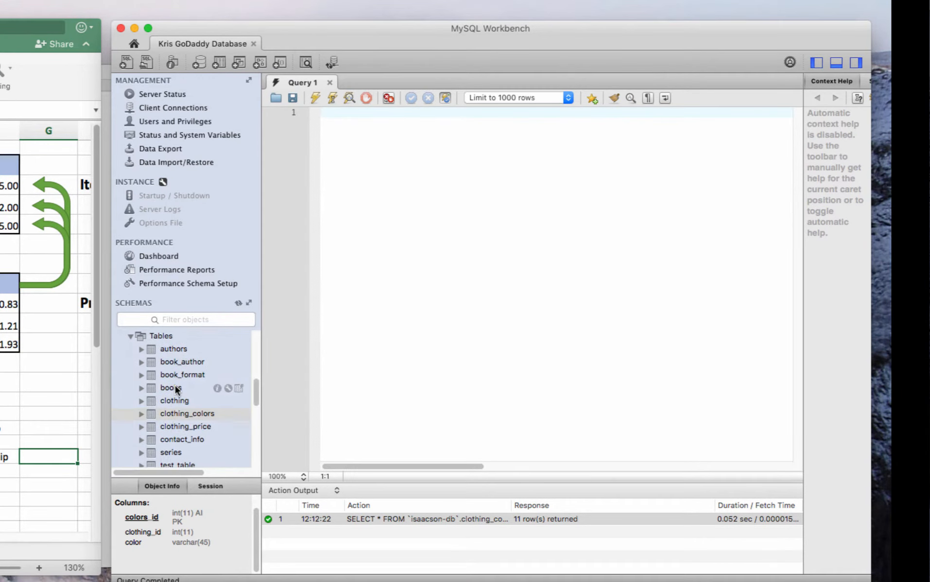
scroll(172, 349, up, 1)
click(165, 347)
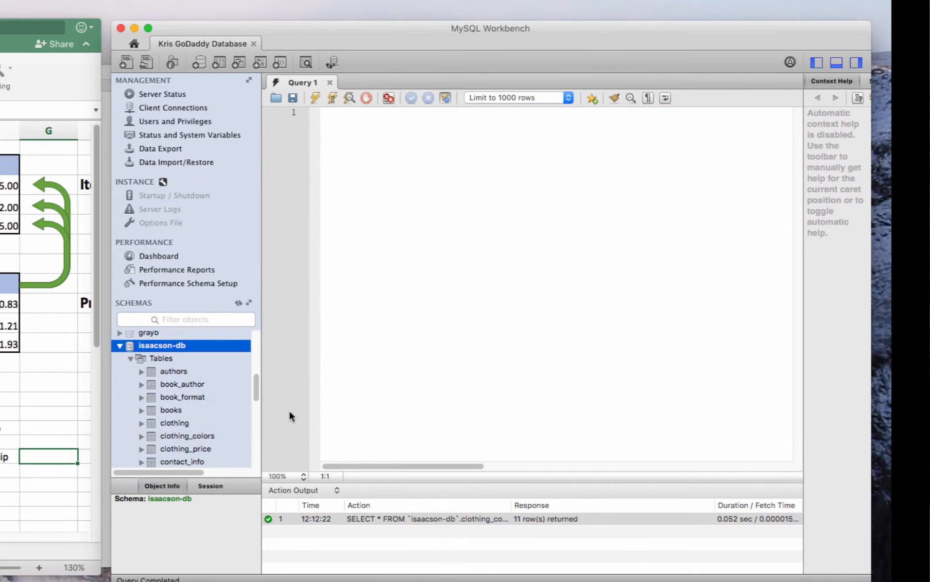
click(163, 359)
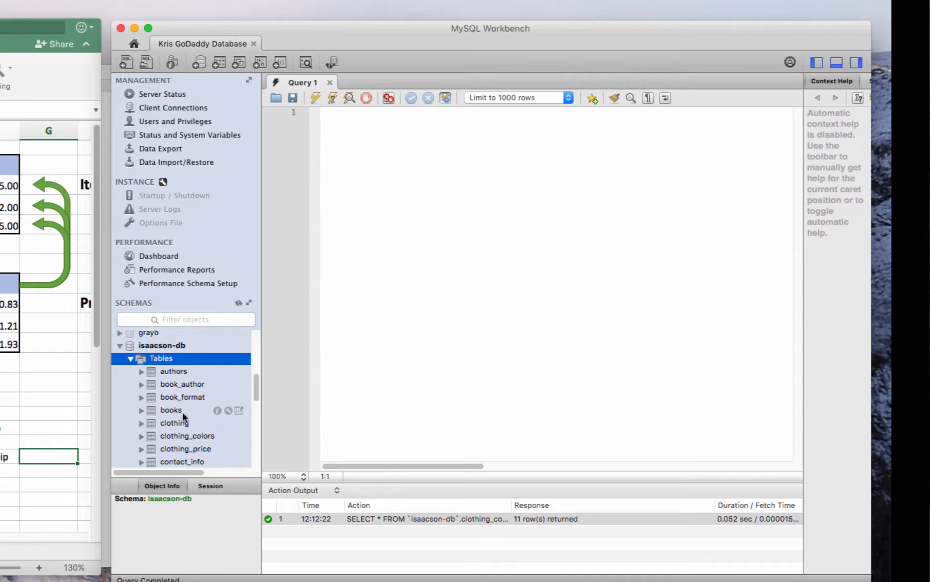
click(165, 423)
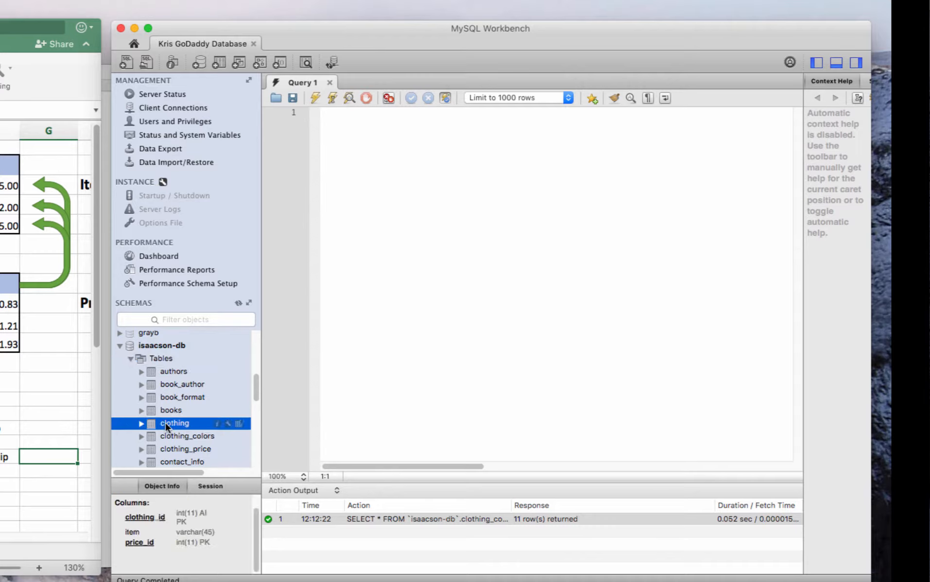
click(228, 424)
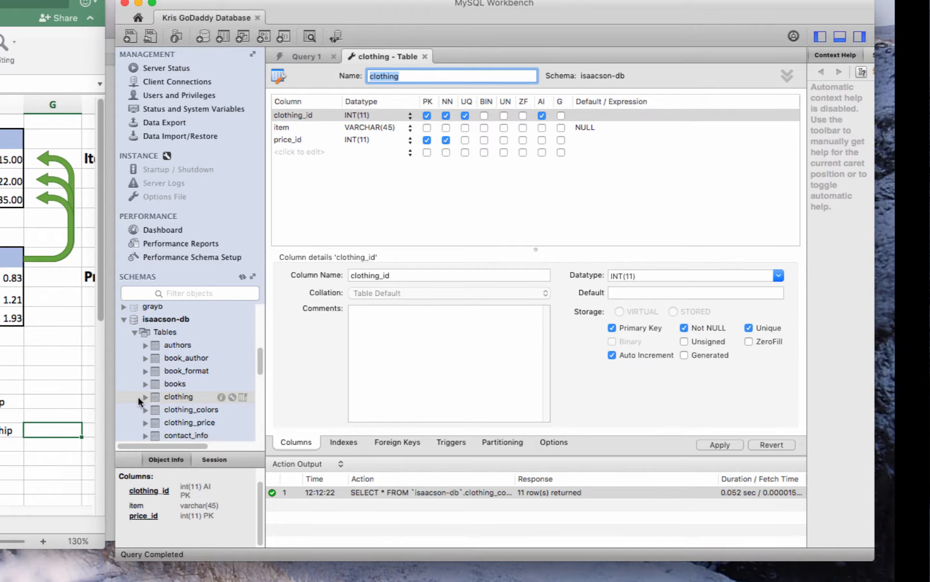
Display the rows of the clothing table and compare them with the table's column definitions.
click(244, 396)
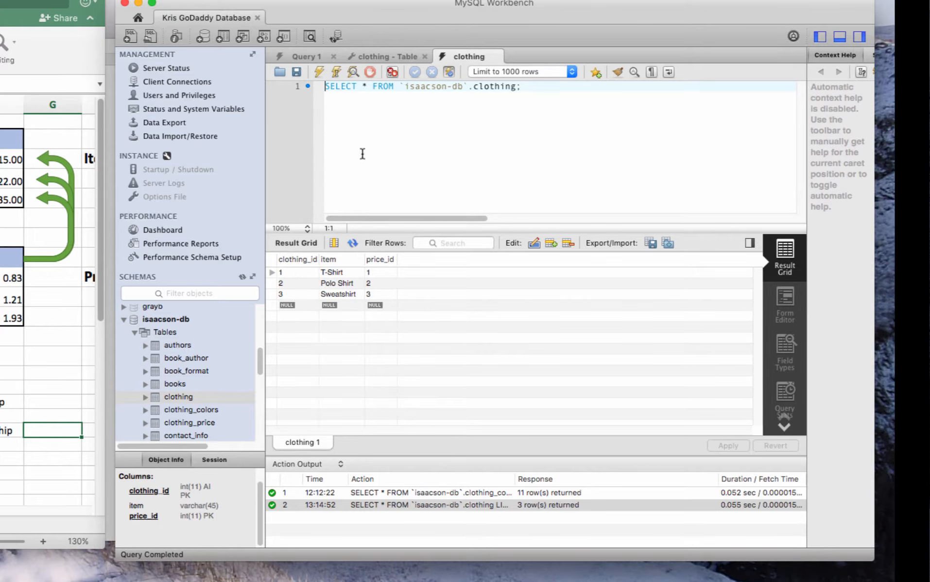
click(387, 56)
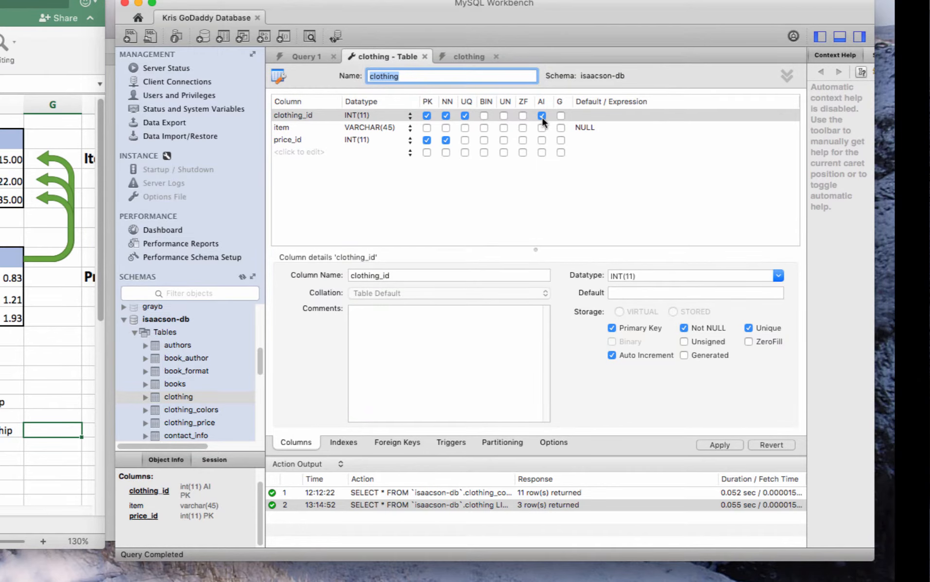
click(468, 56)
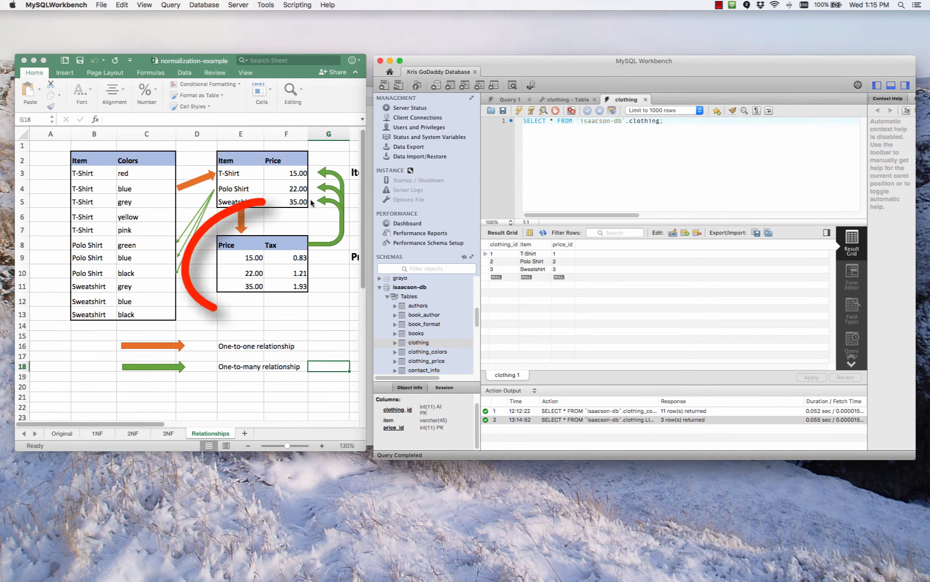
Open the definition of the clothing_price table and select its price_id column.
scroll(416, 333, down, 2)
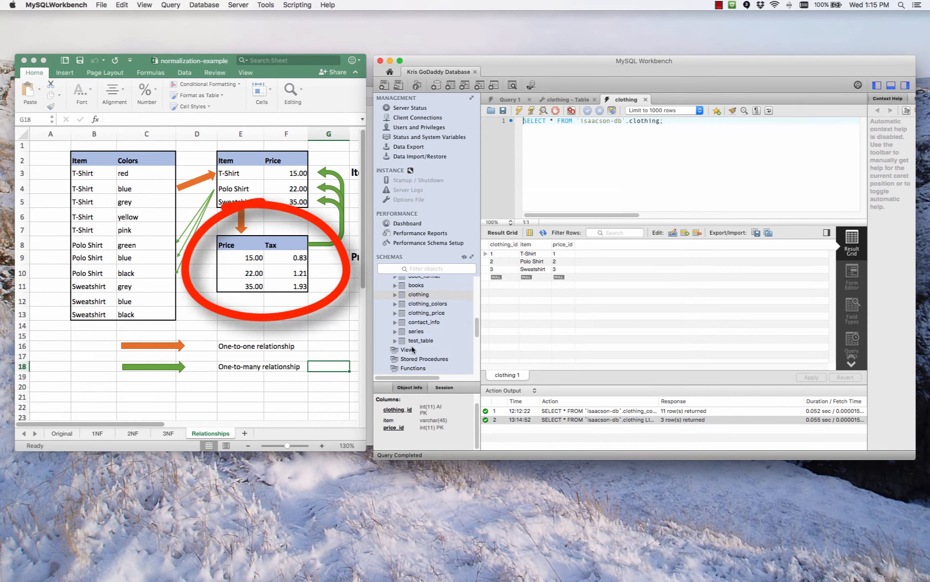
mouse_move(416, 347)
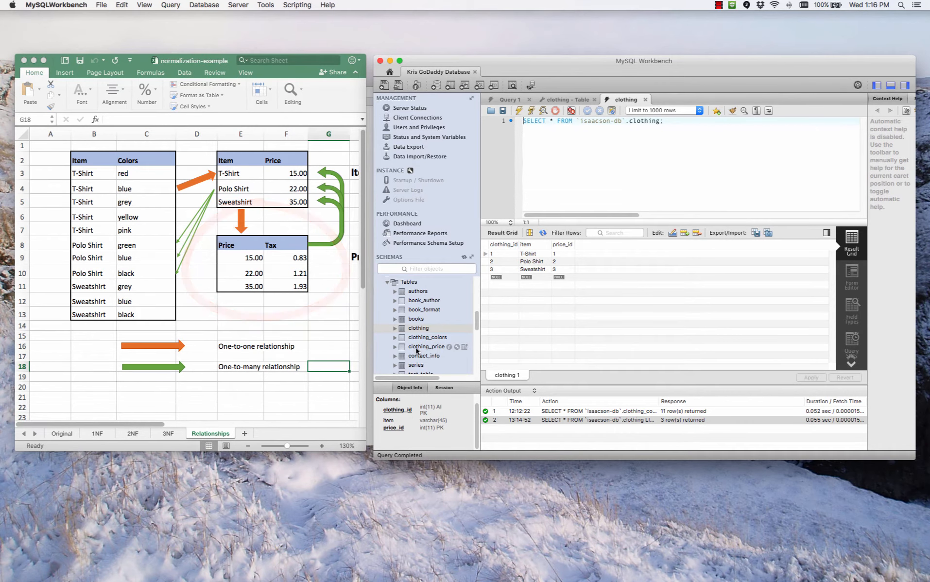
scroll(416, 349, up, 1)
click(456, 349)
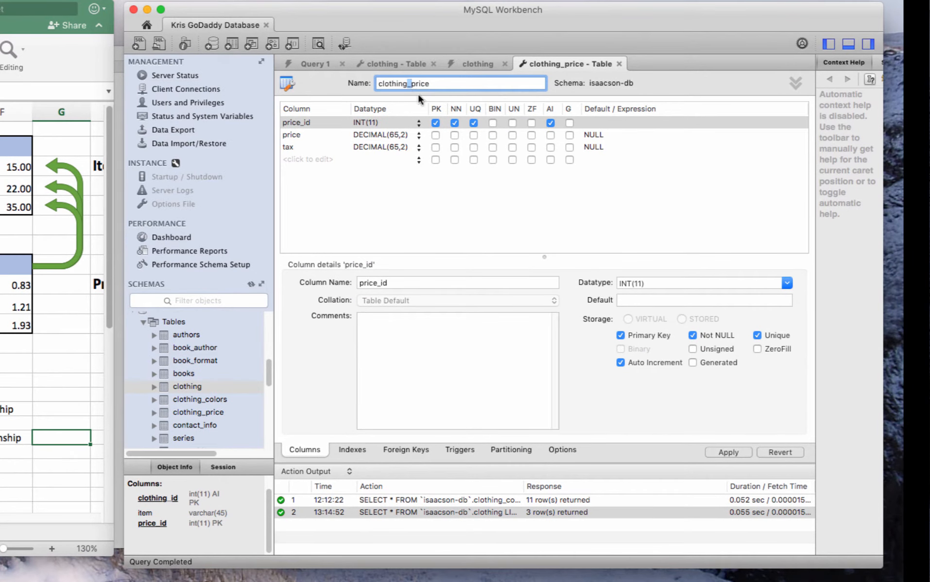
click(291, 125)
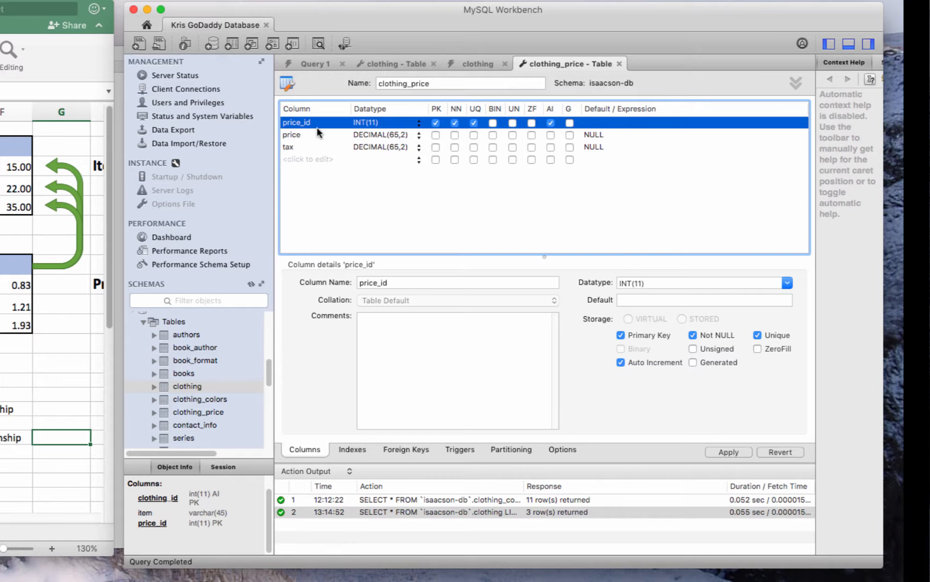
Compare the price_id column settings in the clothing and clothing_price table definitions.
click(387, 63)
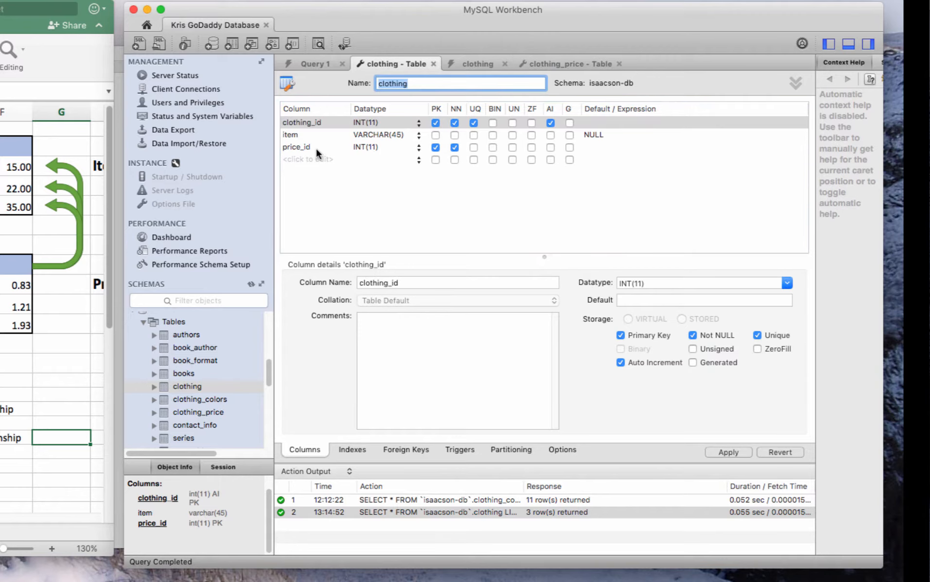
click(572, 63)
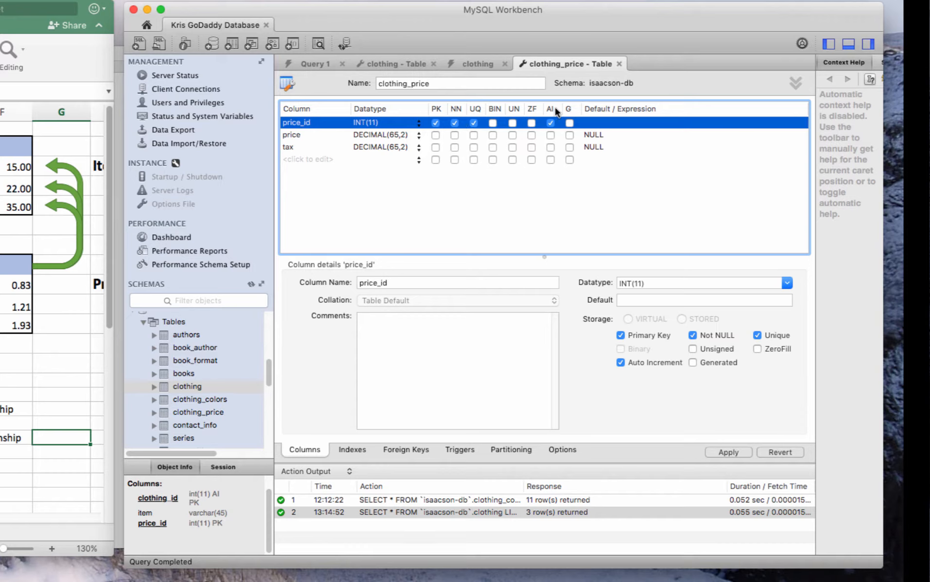
click(382, 65)
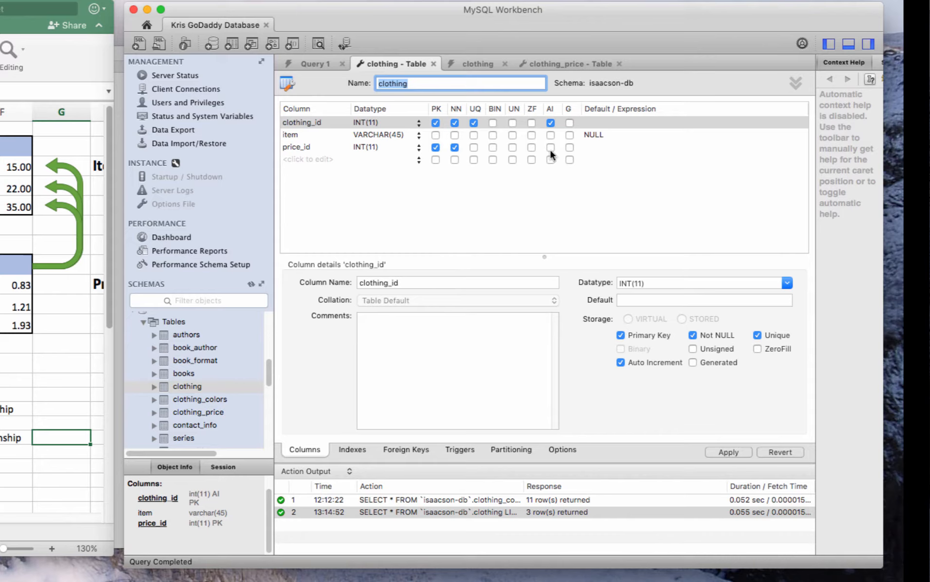
click(608, 64)
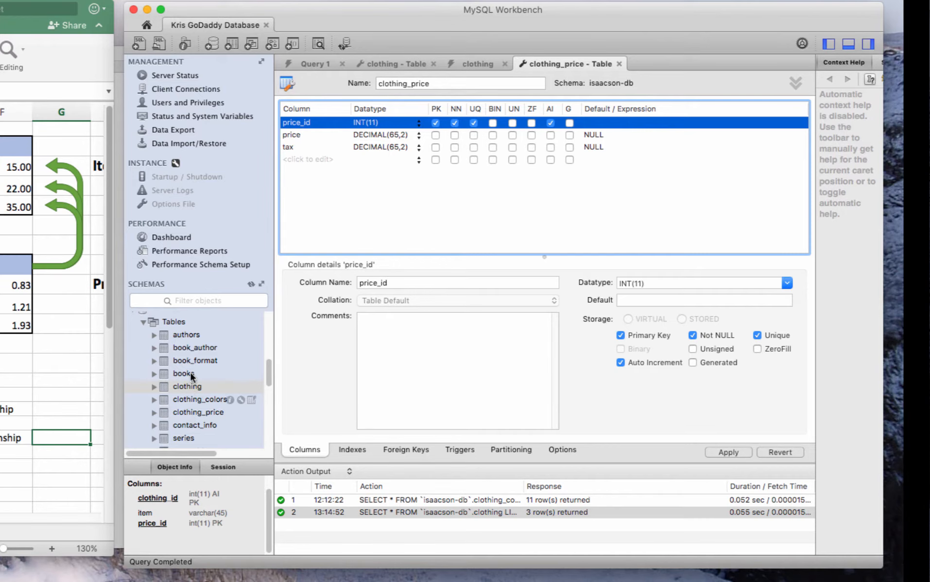
Display the rows of the clothing_price table and match their price_id values against the clothing rows.
scroll(196, 409, down, 3)
click(251, 379)
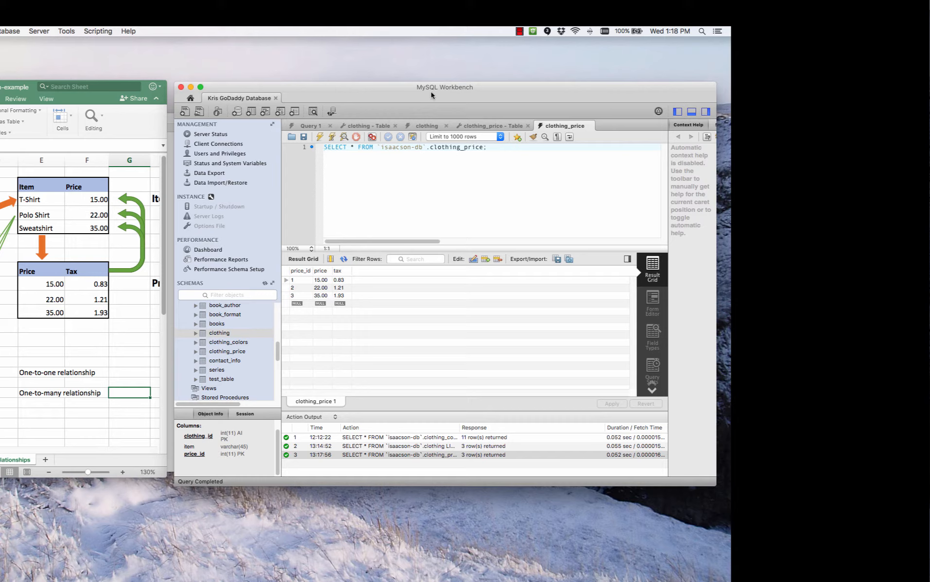
click(426, 127)
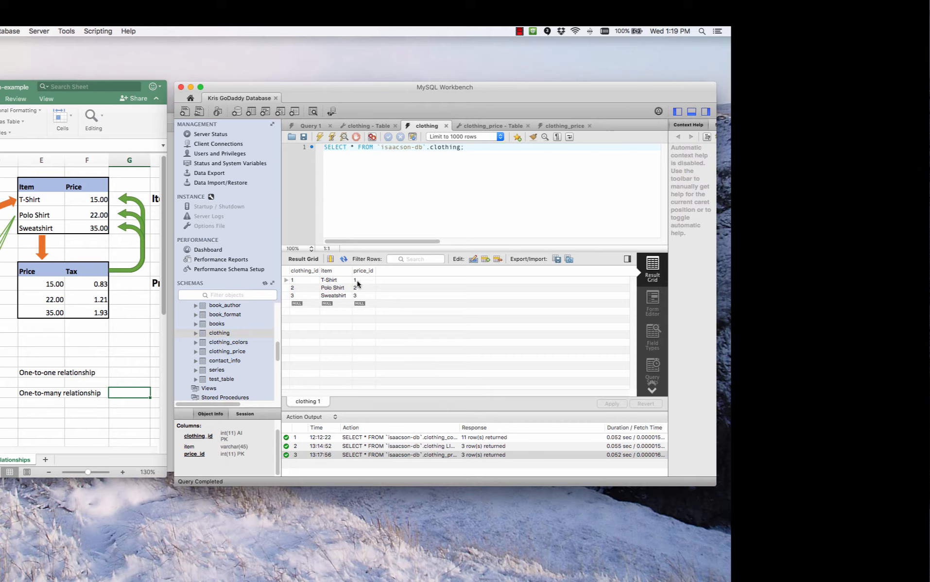
click(565, 126)
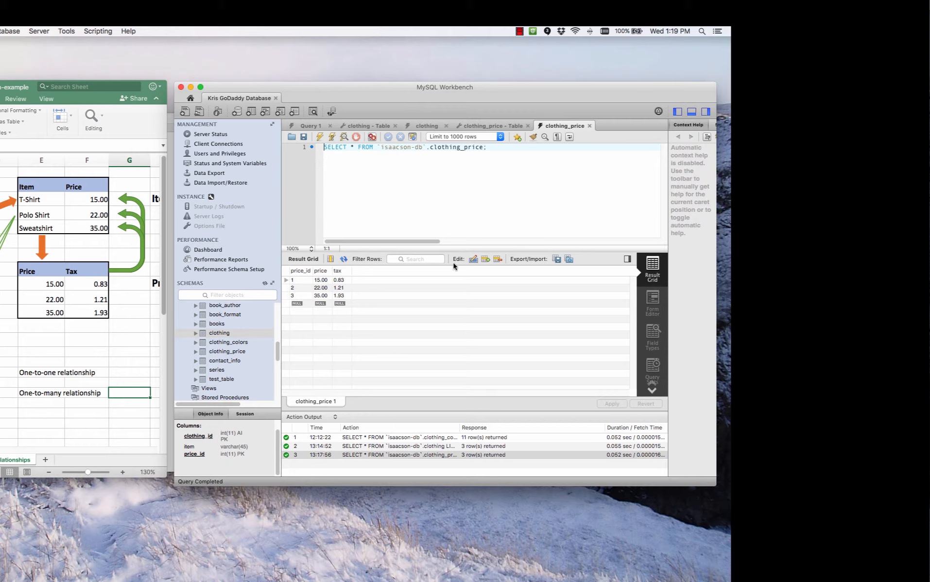
click(415, 128)
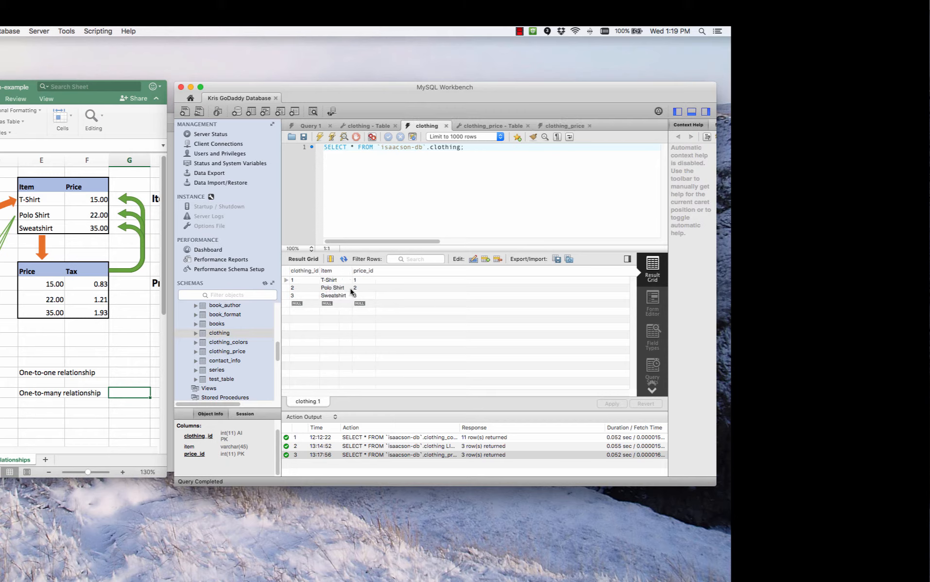
click(564, 125)
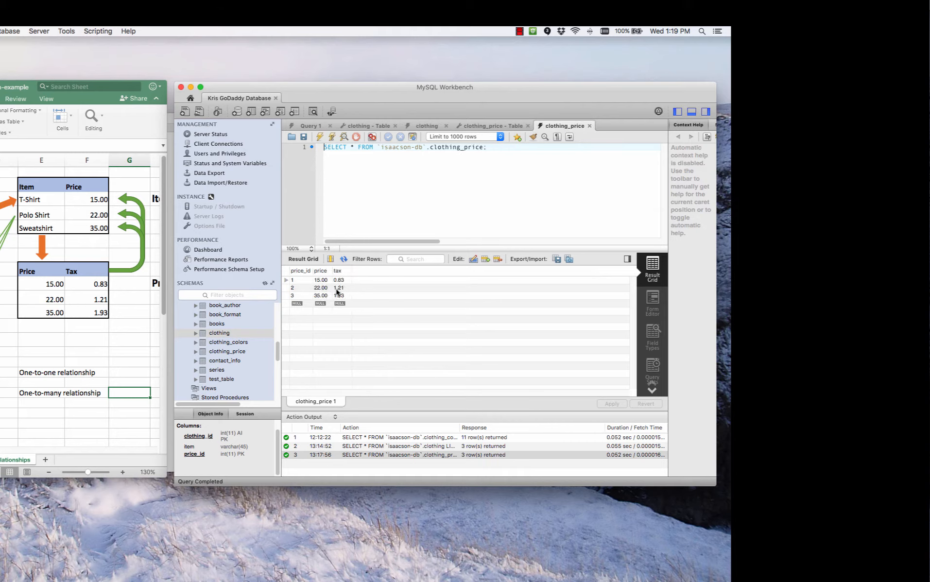
click(428, 122)
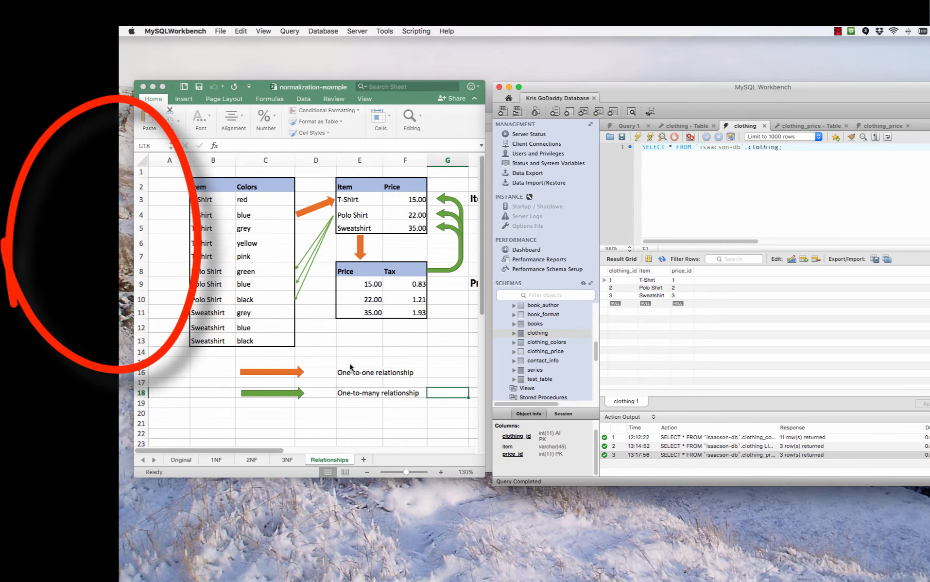
Open the definition of the clothing_colors table and mark its clothing_id column as a primary key.
click(538, 343)
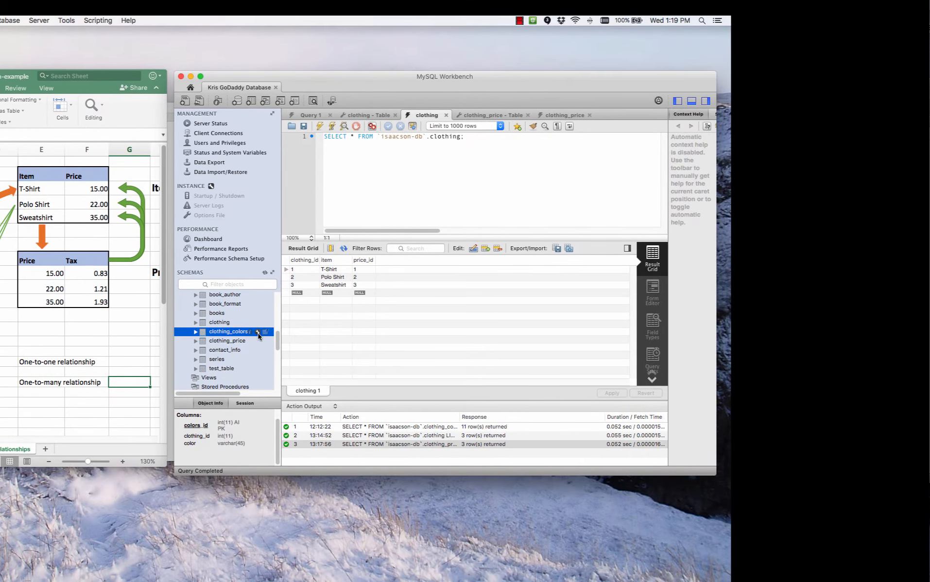
click(257, 332)
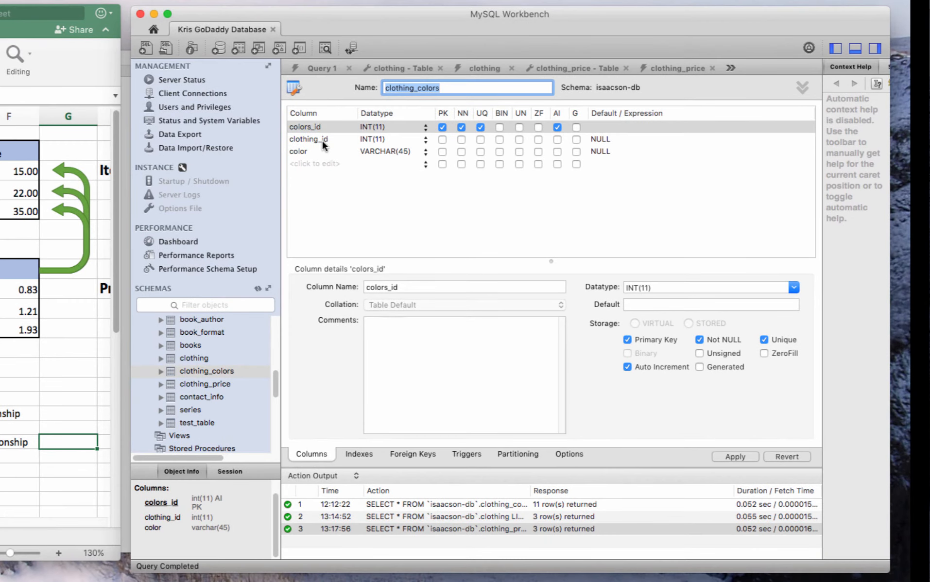
click(443, 139)
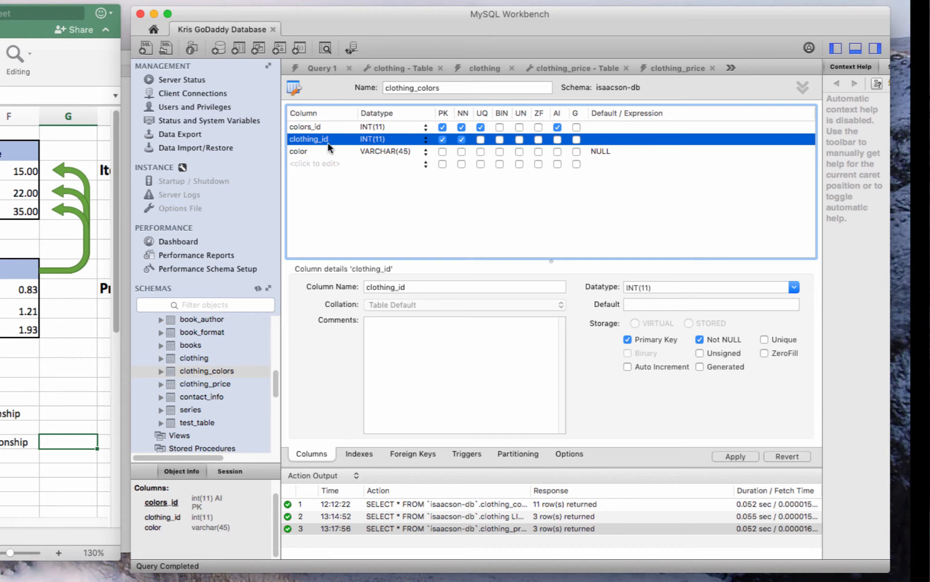
Check clothing_id in the clothing table's definition, and return to the clothing_colors definition to compare.
click(402, 73)
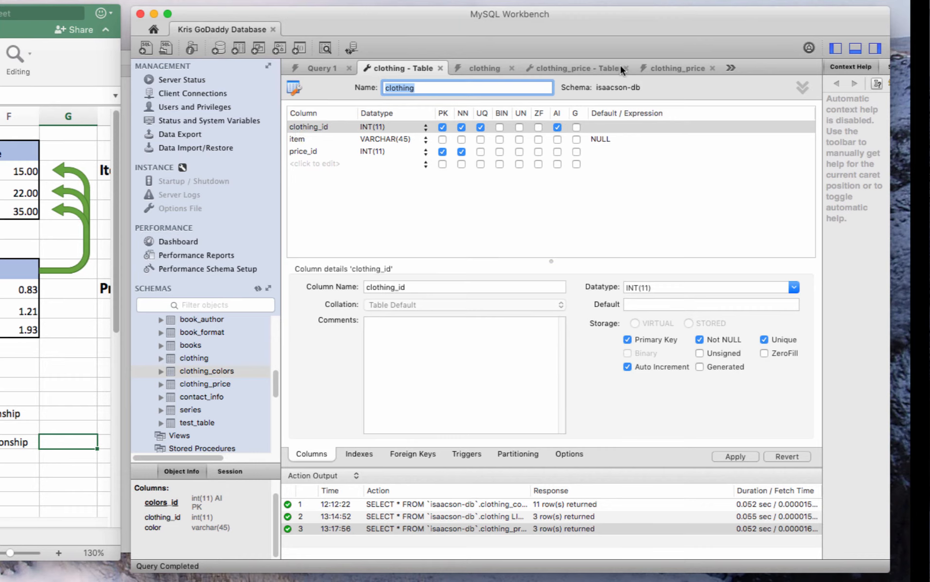
click(731, 68)
click(770, 74)
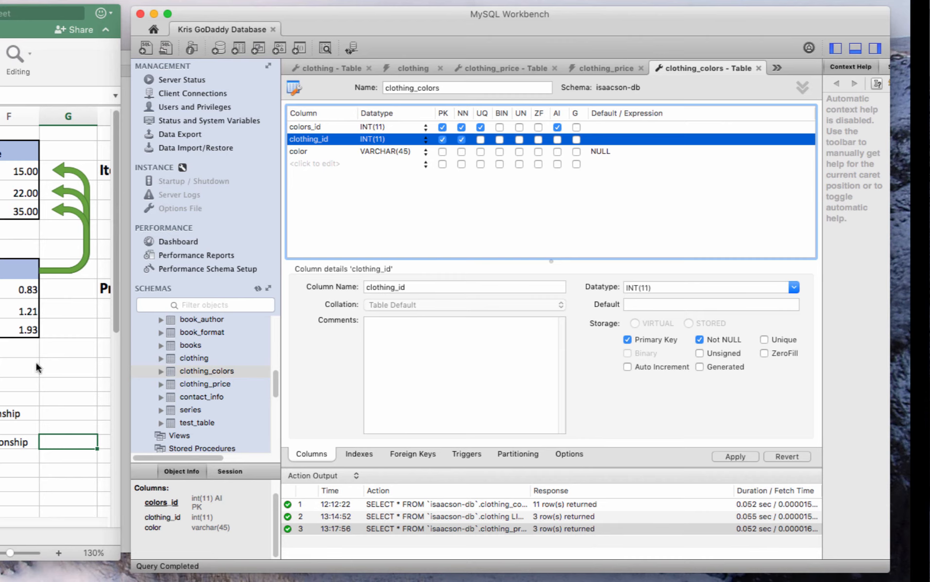
Display the rows of the clothing_colors table and match their clothing_id values against the clothing rows.
click(259, 371)
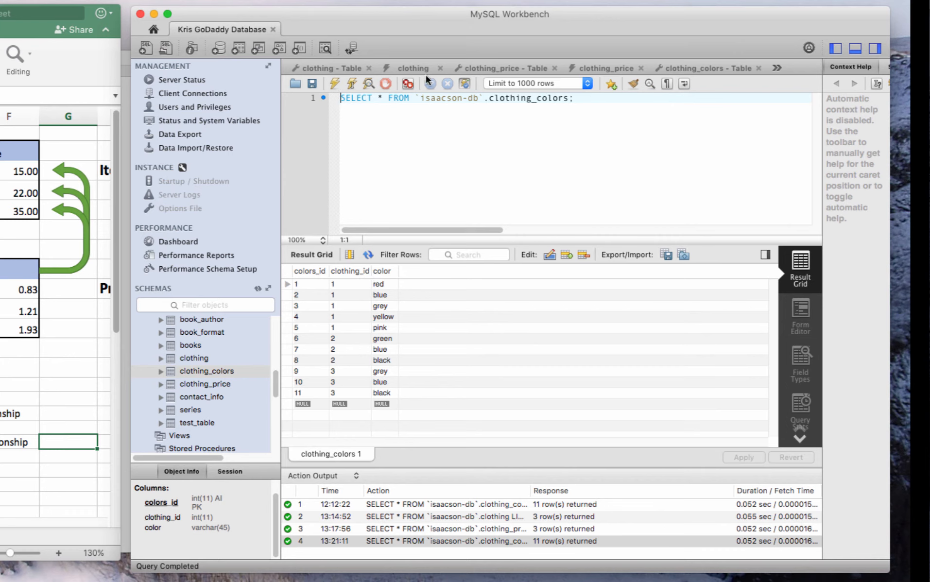
click(412, 71)
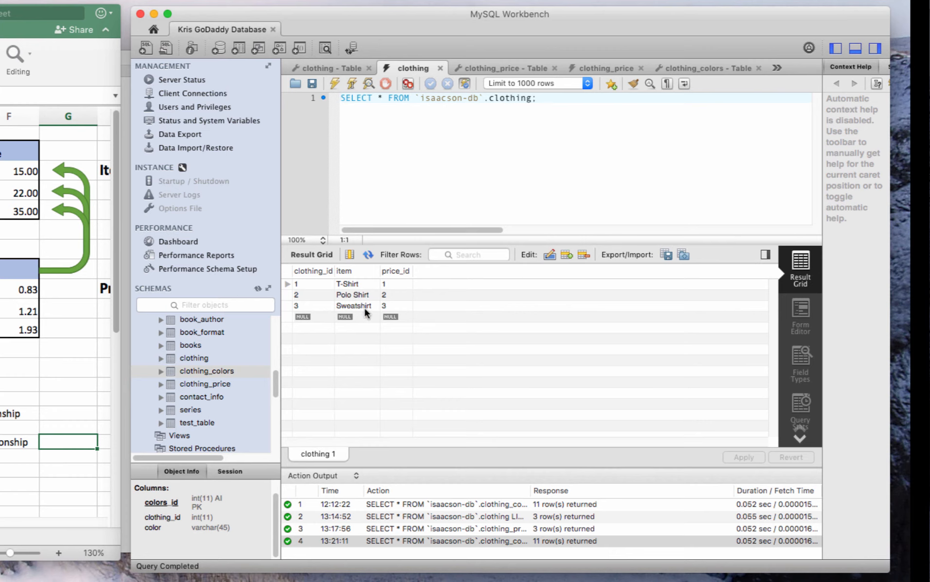
click(778, 70)
click(822, 85)
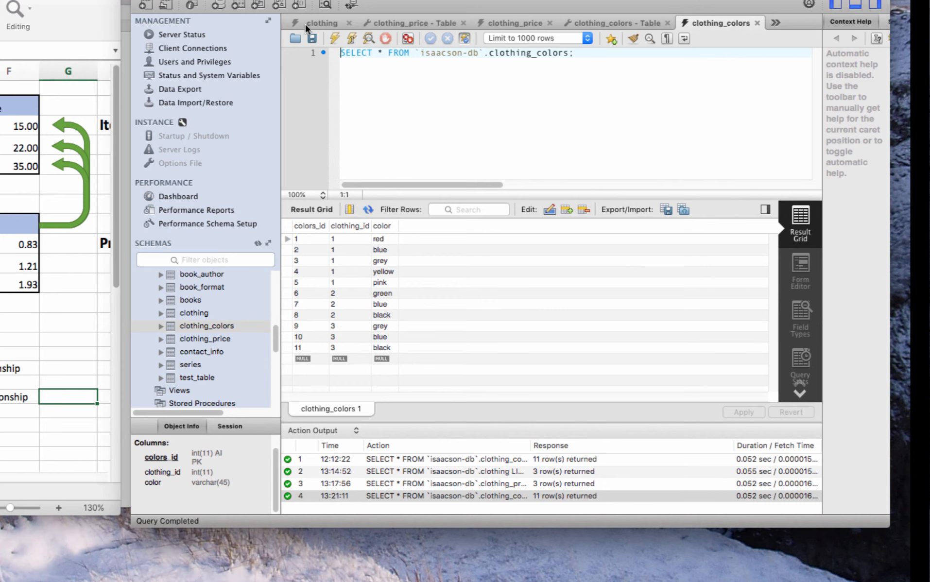
click(332, 25)
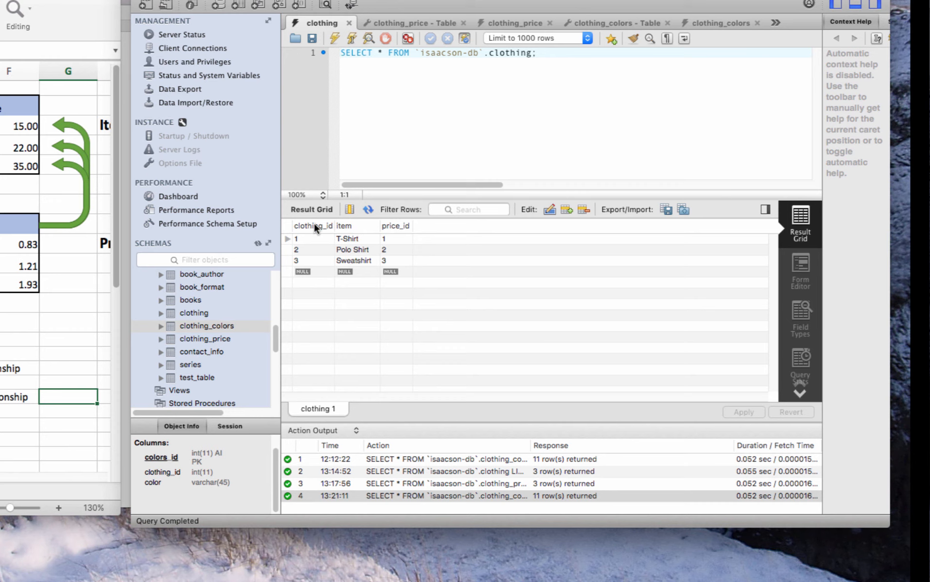
click(707, 23)
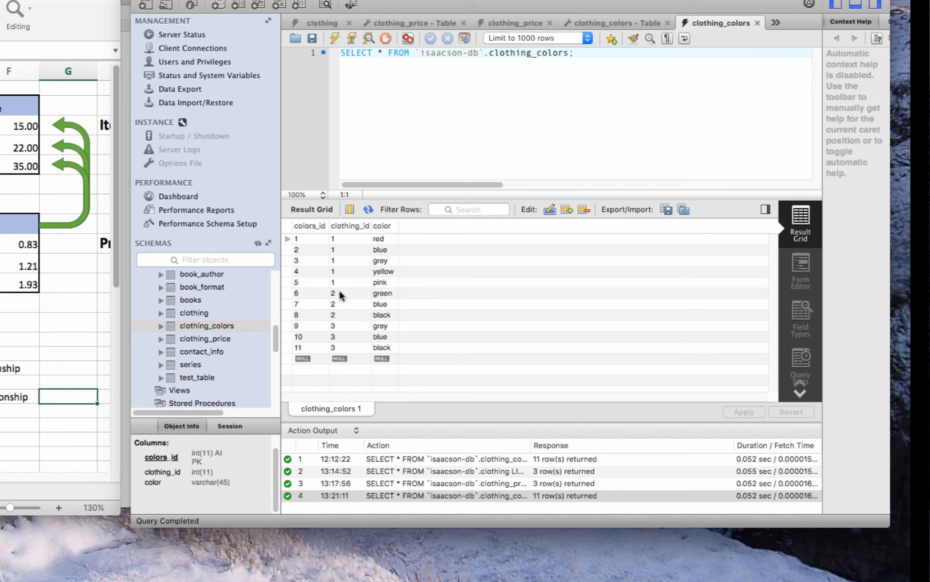